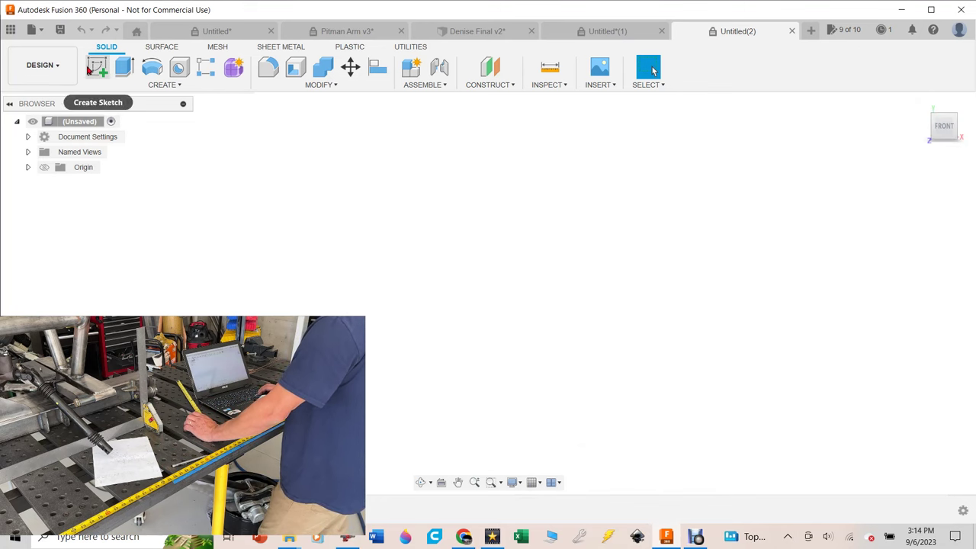
Start a new sketch on the front plane.
click(98, 70)
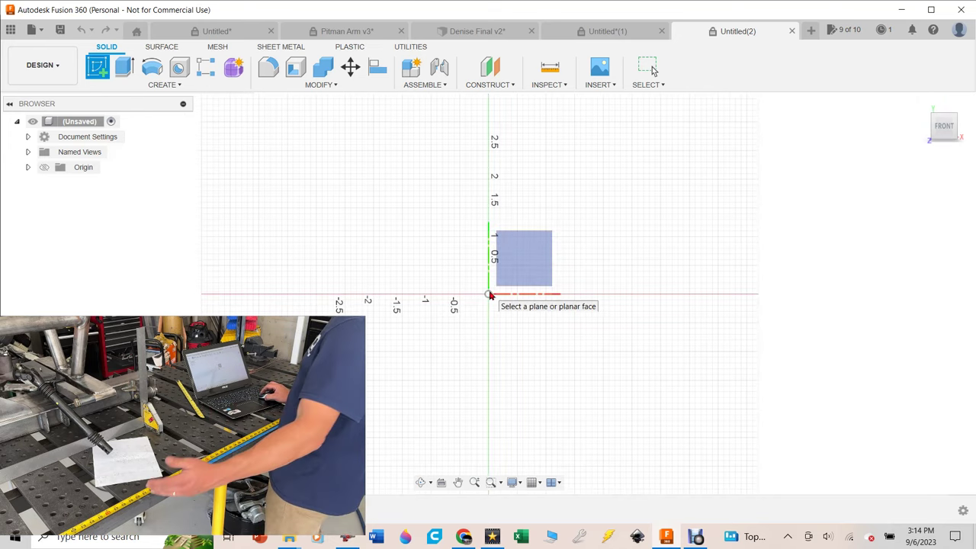
click(508, 260)
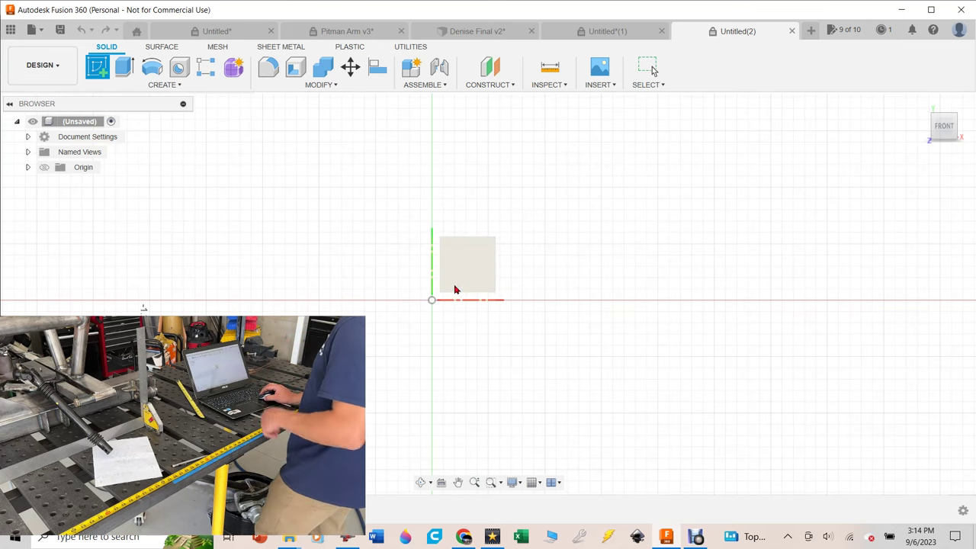
click(455, 290)
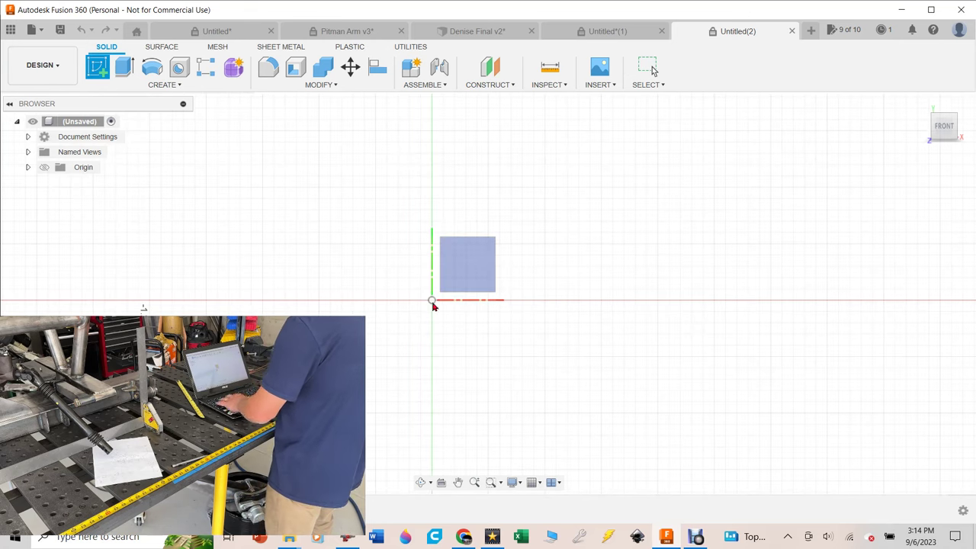
key(l)
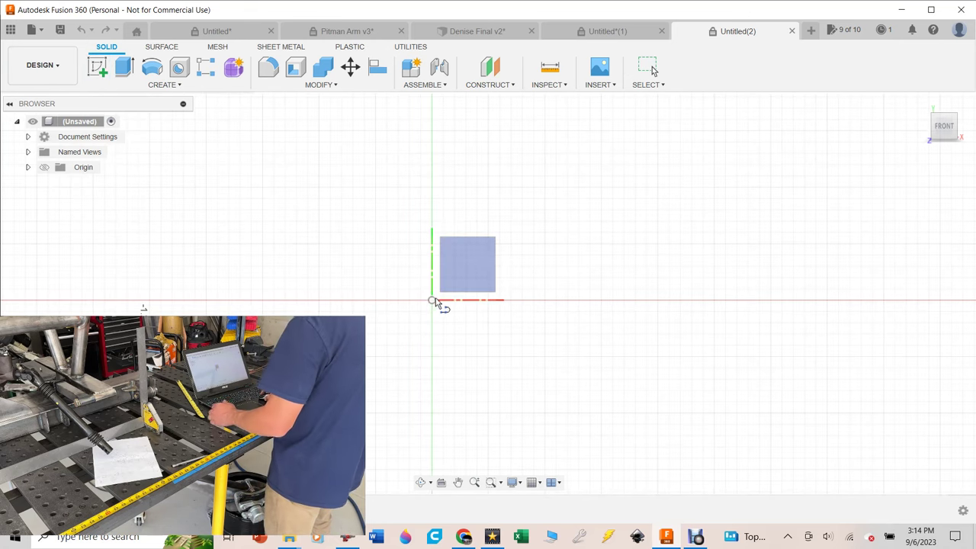
click(97, 67)
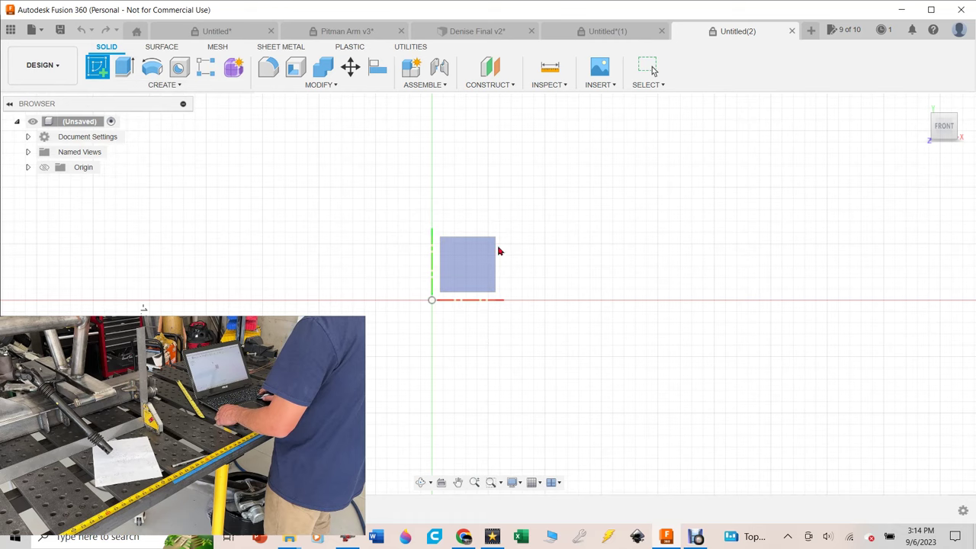
click(475, 265)
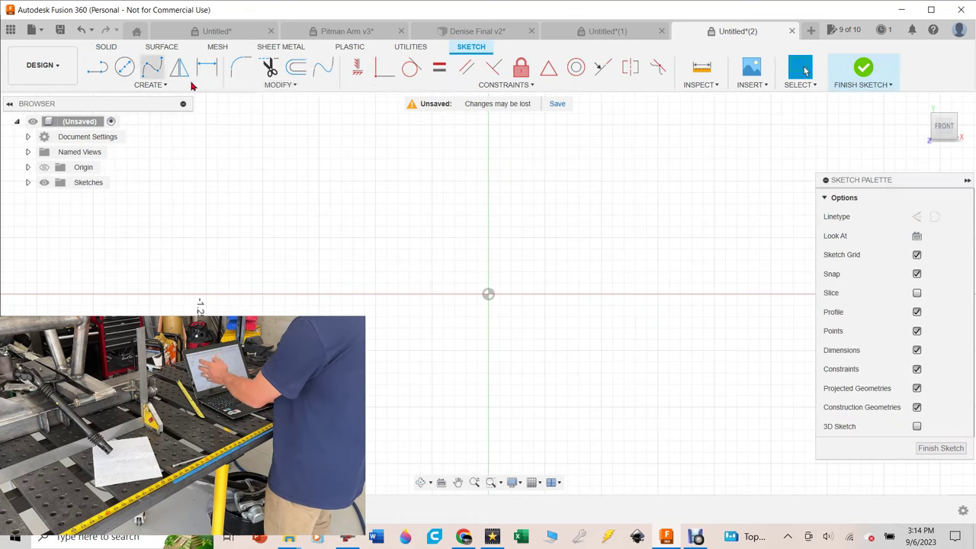
Draw a vertical line 6.5 in long straight down from the sketch origin.
key(l)
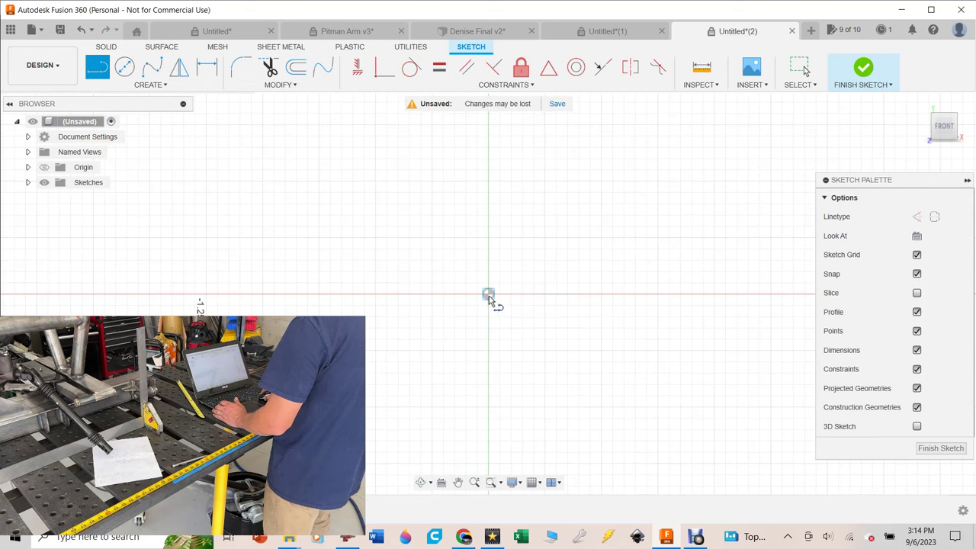
click(489, 296)
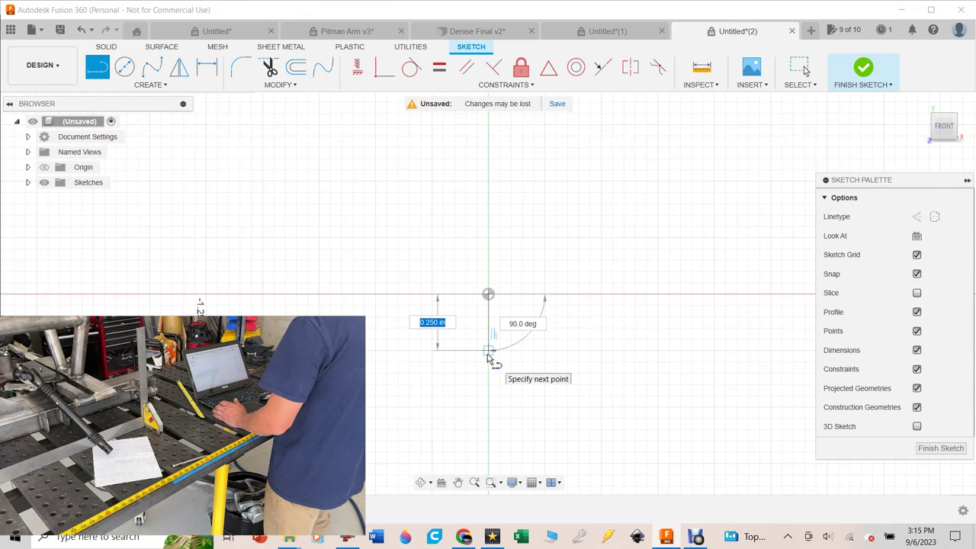
key(Return)
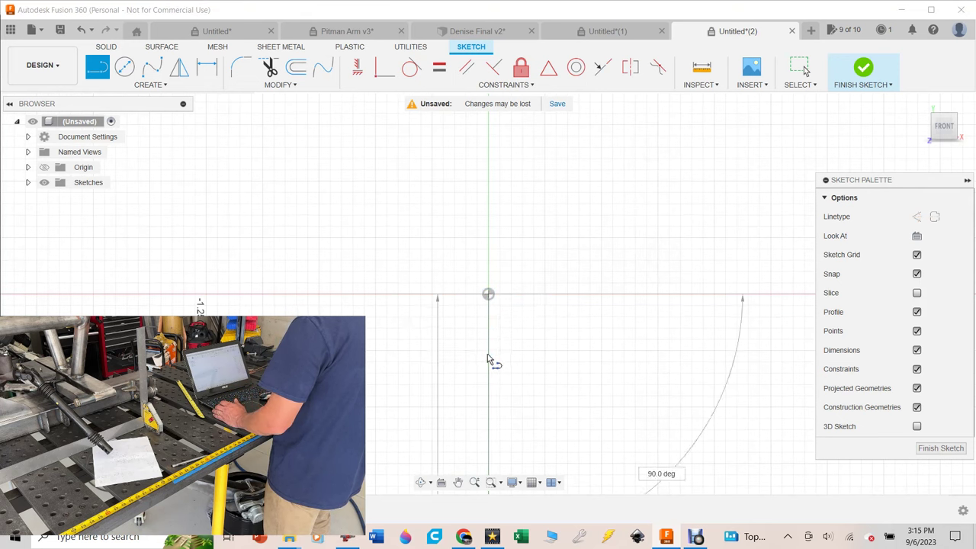
key(Escape)
Convert the vertical line below the origin to construction geometry.
scroll(465, 381, down, 8)
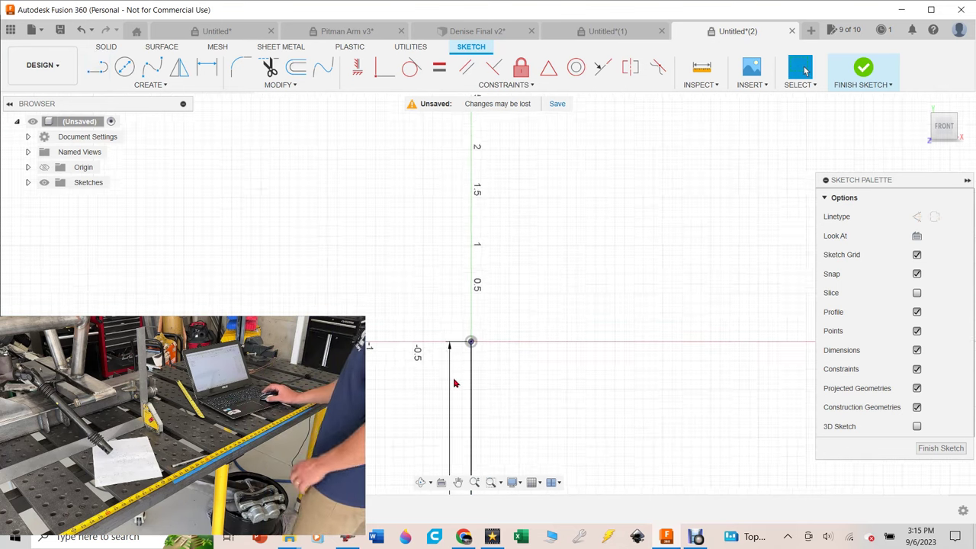
mouse_move(450, 386)
middle_down()
mouse_move(244, 212)
mouse_move(252, 215)
mouse_move(240, 246)
middle_up()
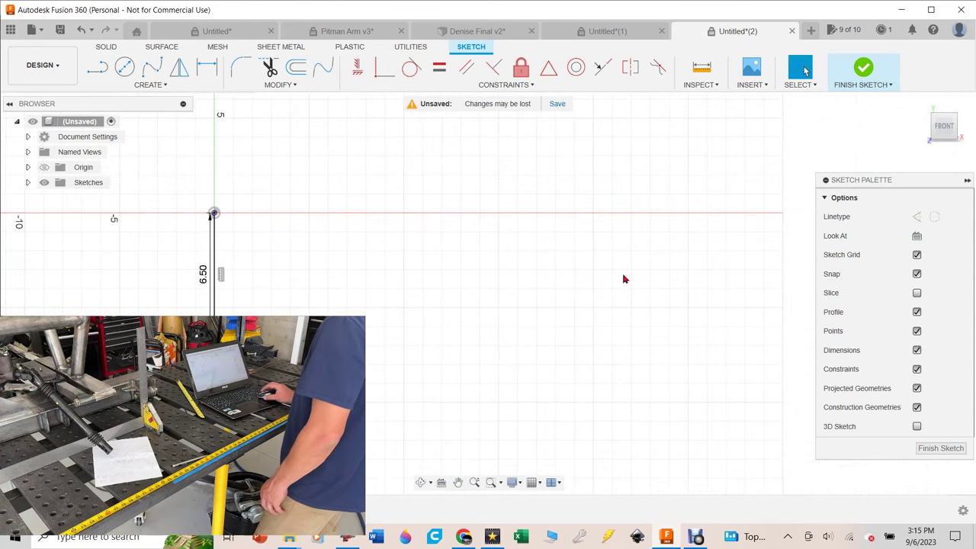
scroll(214, 262, up, 2)
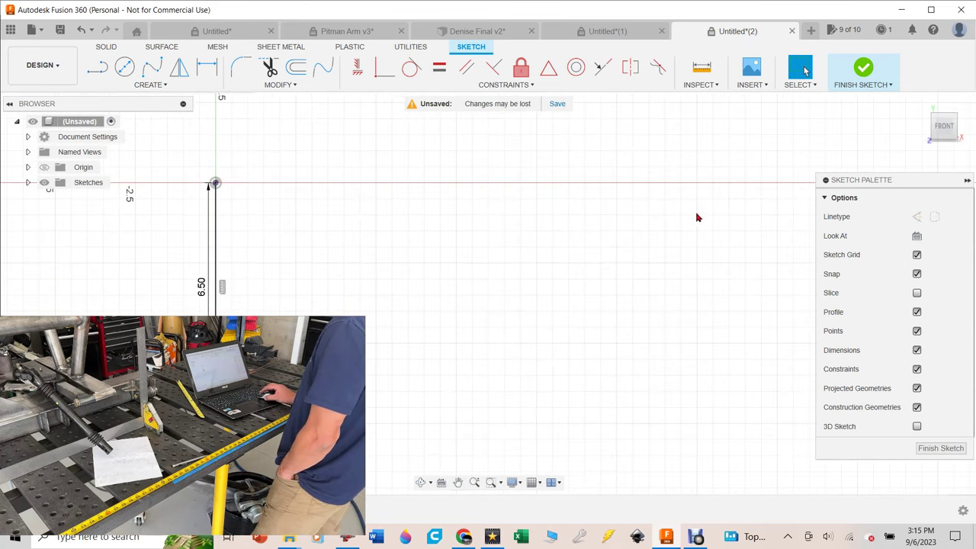
click(916, 217)
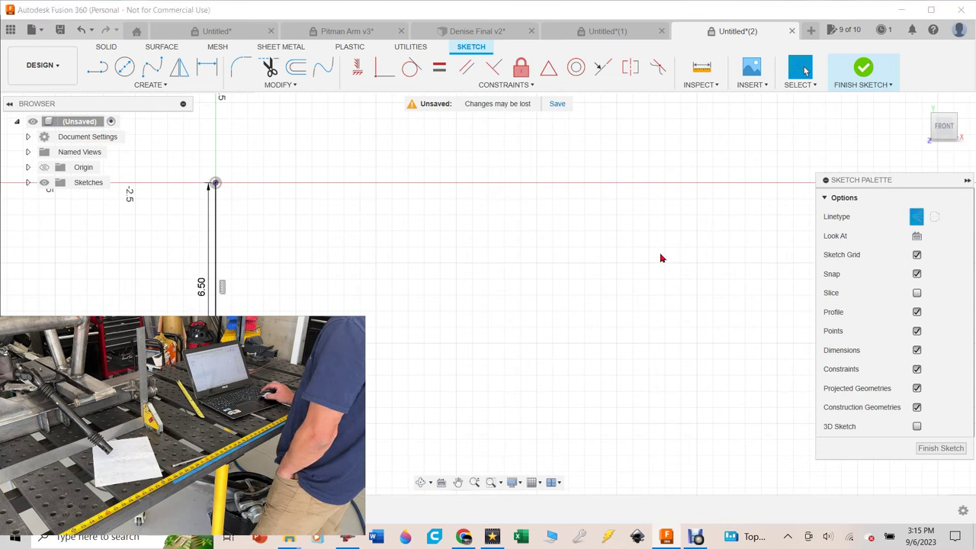
click(215, 260)
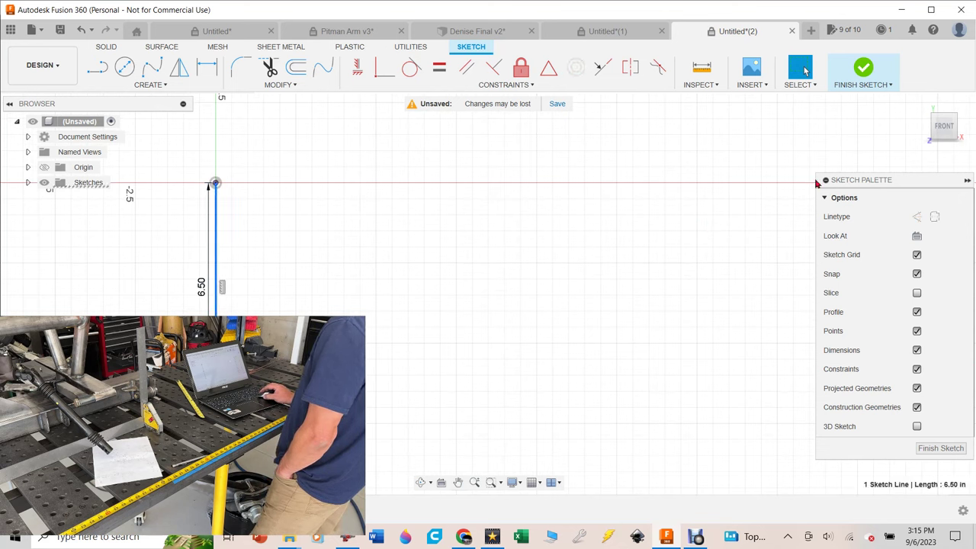
click(916, 217)
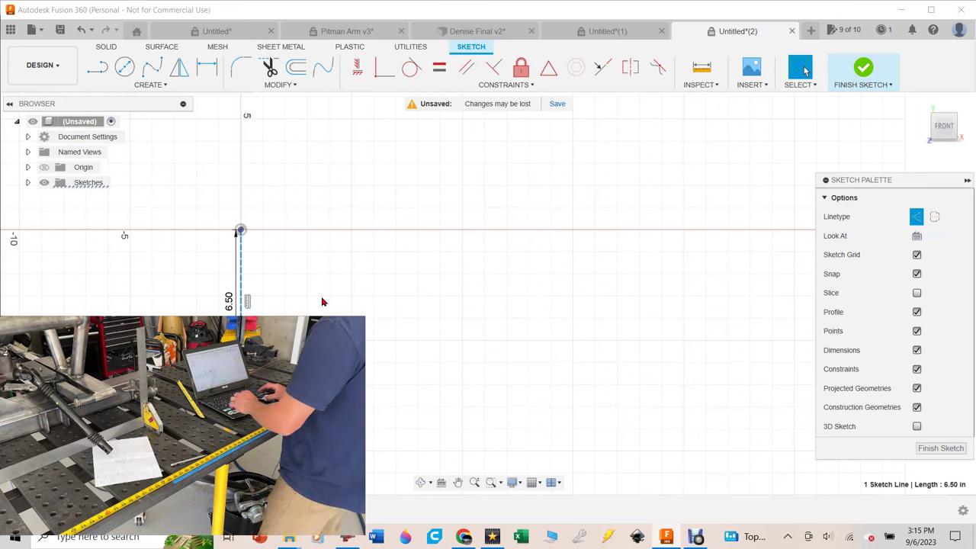
key(Escape)
Draw a horizontal construction line 19 in long from the origin along the positive X axis.
key(l)
click(241, 232)
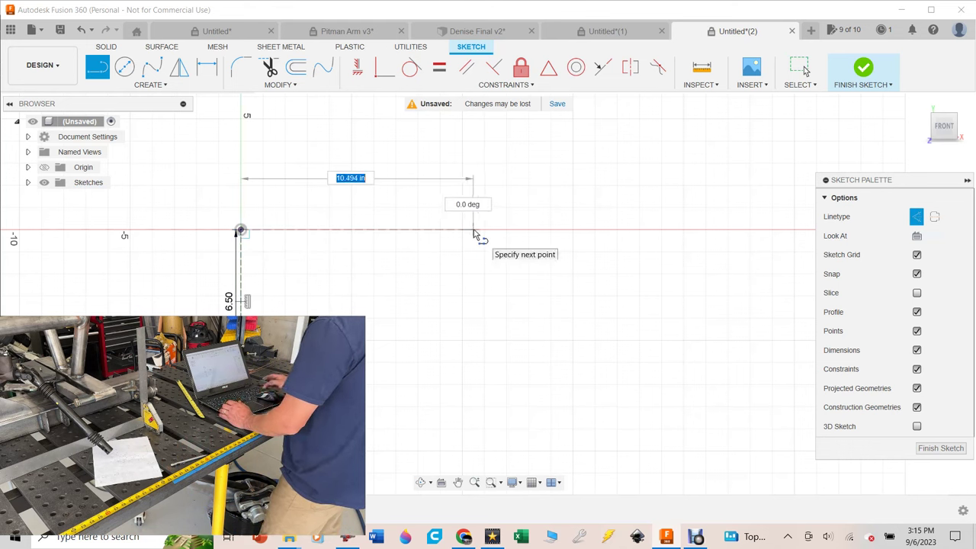
text(19)
key(Tab)
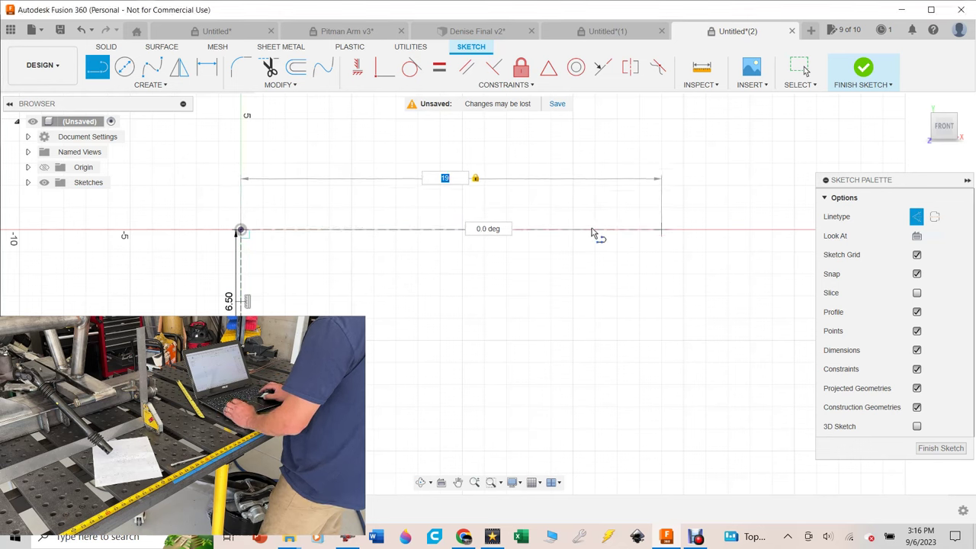
click(593, 228)
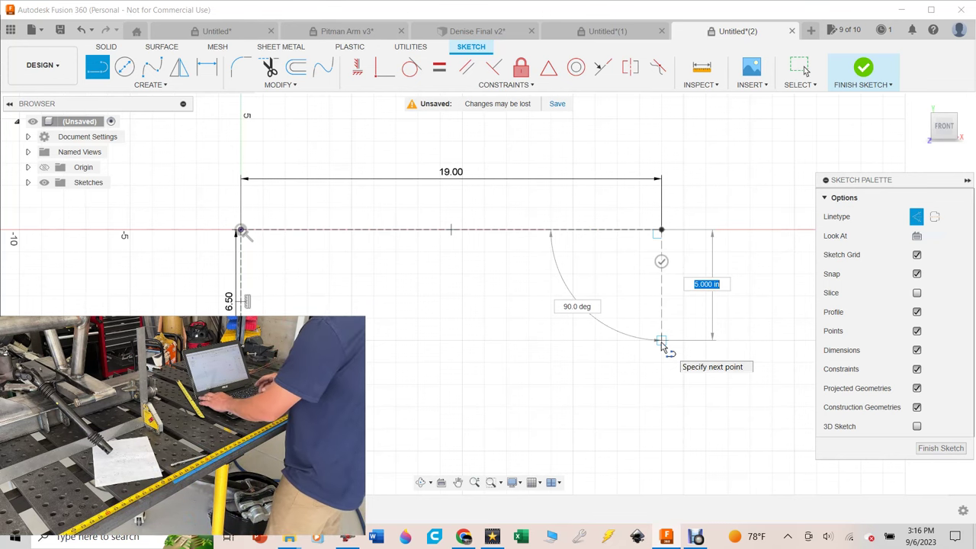
Draw a vertical construction line 6.5 in long down from the end of the 19 in line.
key(Return)
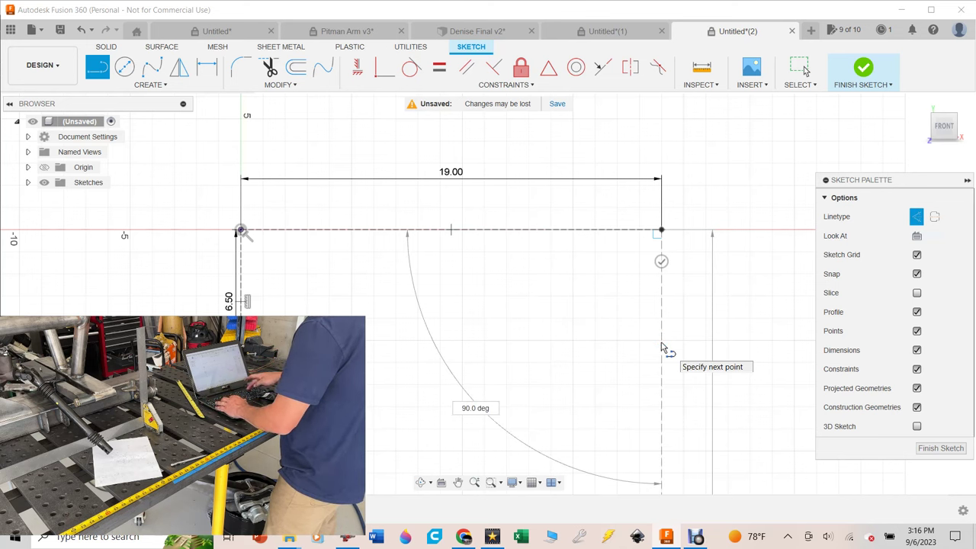
text(6.5)
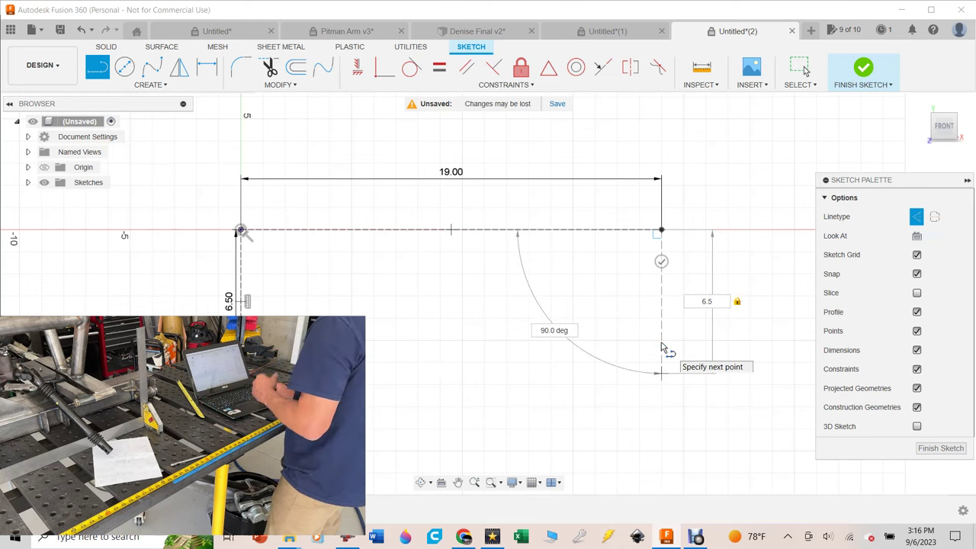
key(Tab)
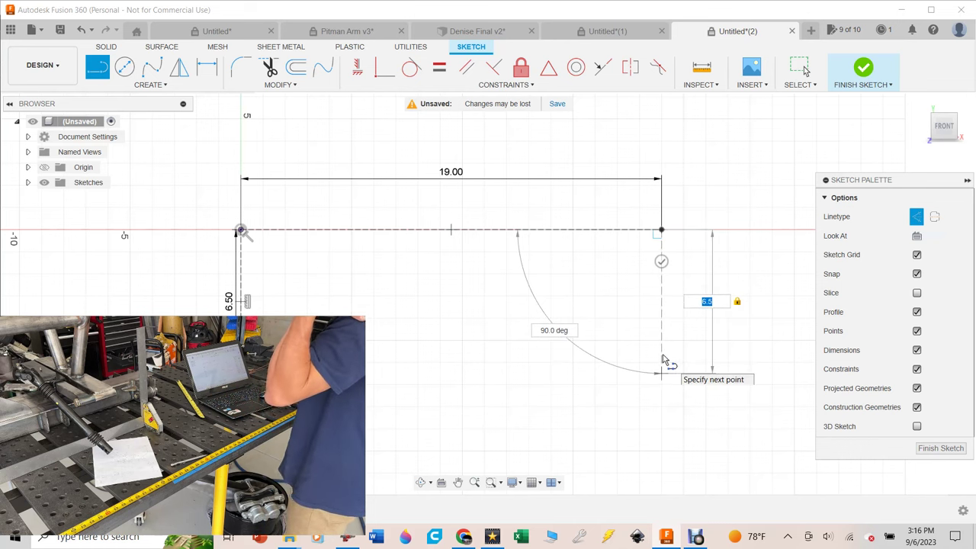
key(Return)
key(Escape)
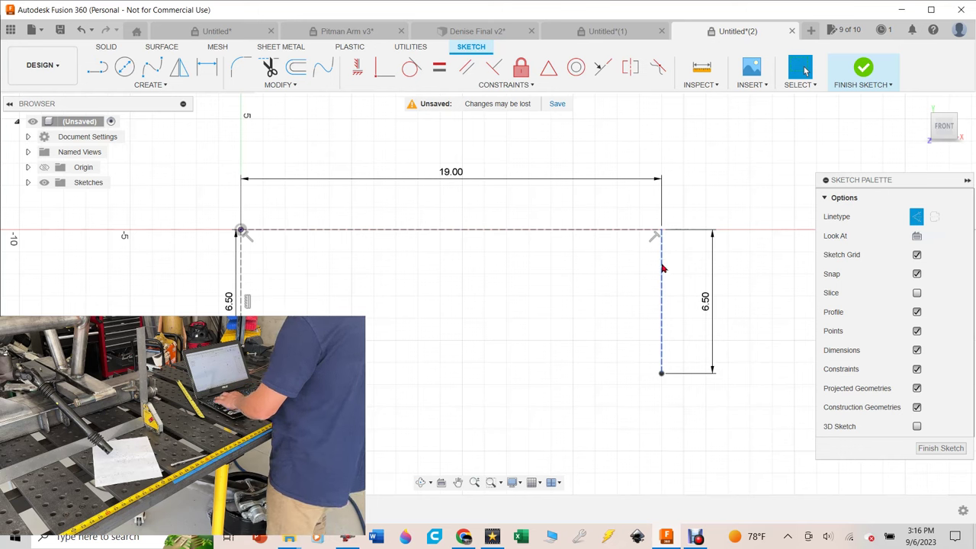
Add a second vertical construction line, 5.5 in long, down from the same end of the 19 in line.
key(l)
click(662, 230)
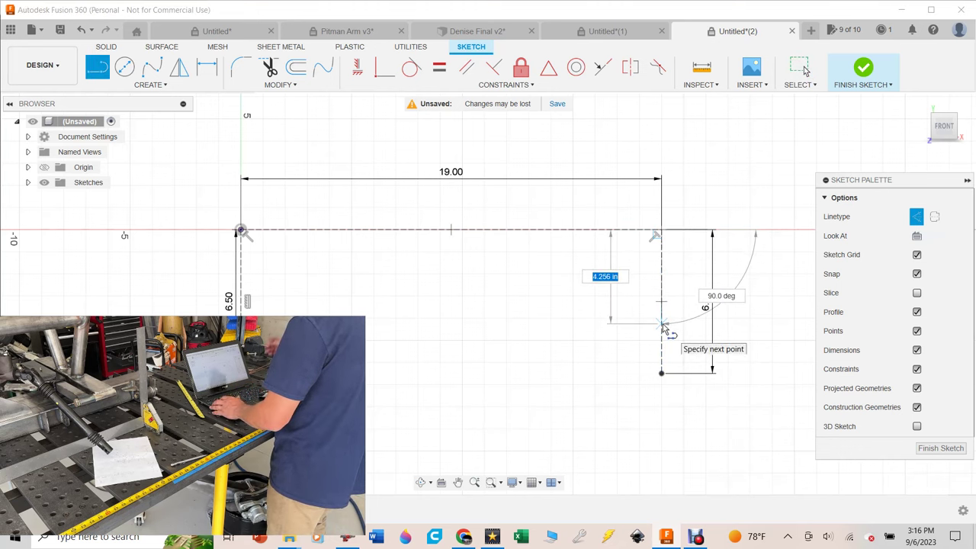
text(5.5)
key(Tab)
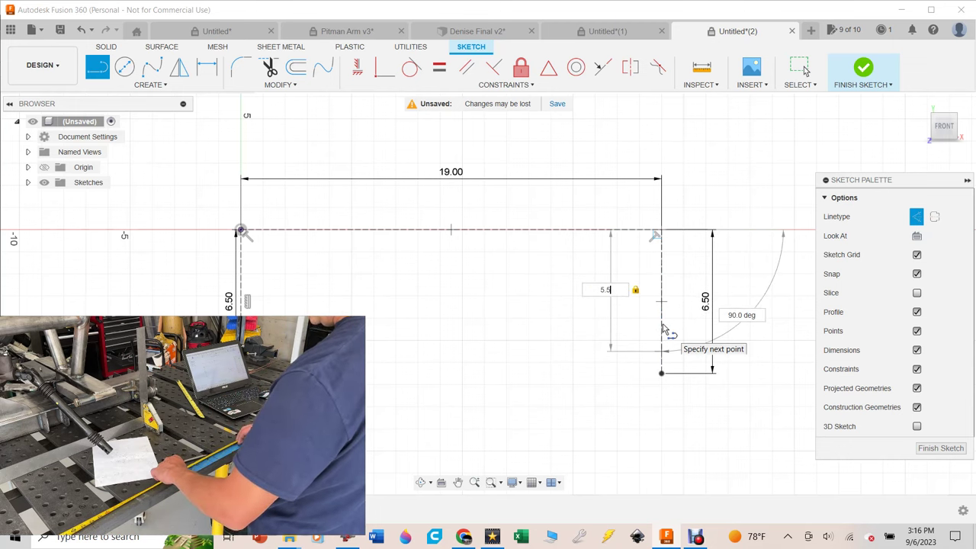
key(Return)
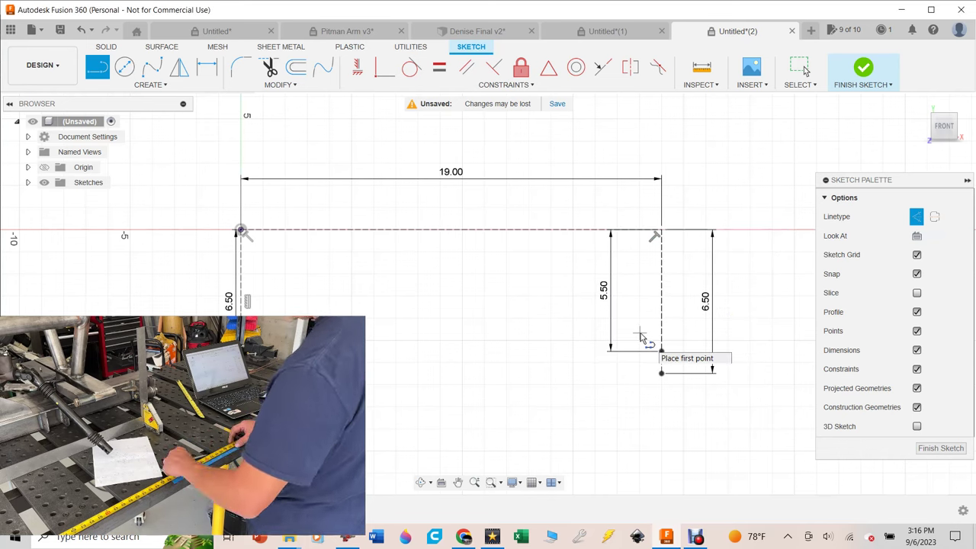
Draw a 22.125 in horizontal construction line from the origin and a 5.5 in vertical one down from its end.
click(241, 229)
text(22.125)
key(Tab)
key(Return)
click(731, 230)
text(5.5)
key(Tab)
key(Return)
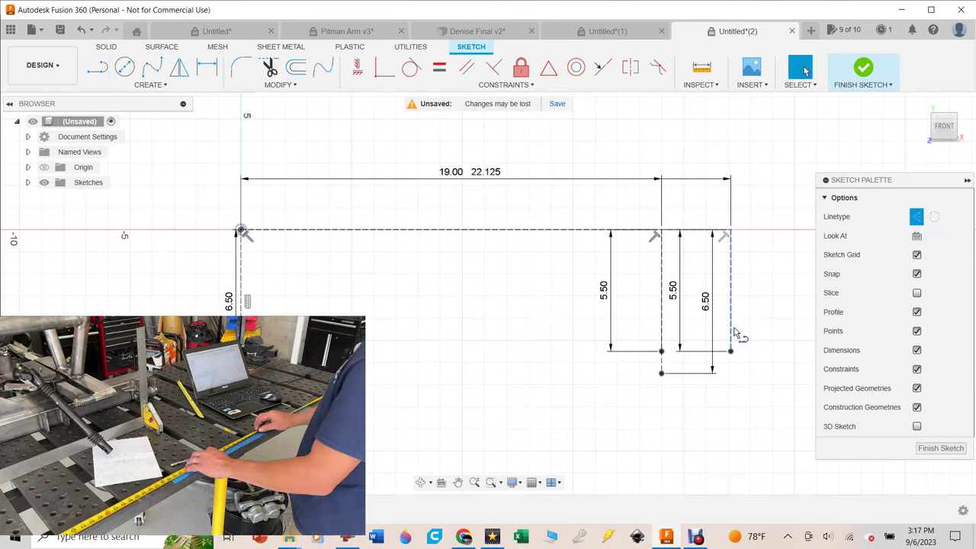
Draw a 23.125 in horizontal construction line from the origin and a 4 in vertical one down from its end.
click(241, 230)
text(23.125)
click(752, 229)
text(4)
Draw a 28.24 in horizontal construction line from the origin and a 1.25 in vertical one down from its end.
scroll(639, 294, down, 3)
click(156, 259)
text(28.24)
click(509, 258)
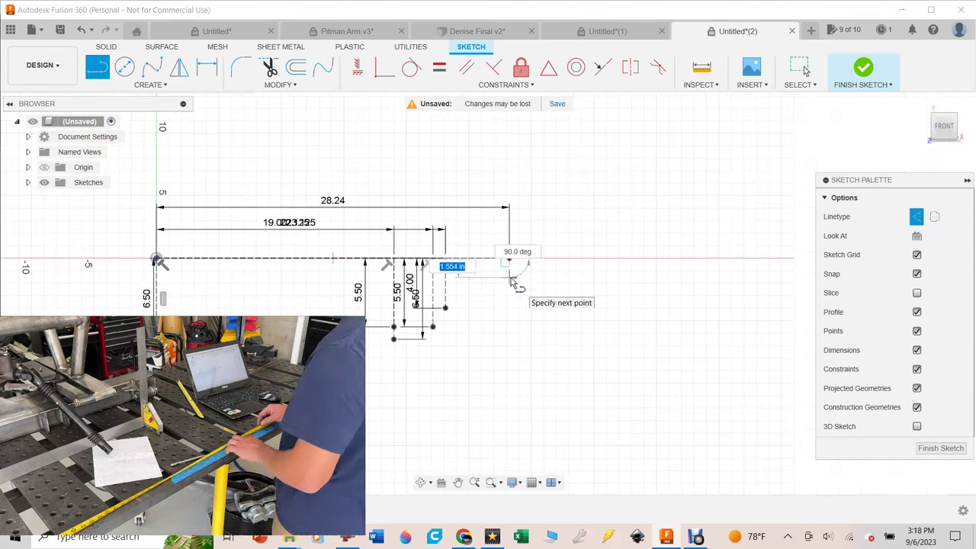
text(1.25)
key(Return)
Draw a 28.875 in horizontal construction line from the origin and a 1.125 in vertical one down from its end.
click(156, 258)
text(28.875)
scroll(521, 267, up, 4)
click(499, 229)
text(1.125)
Draw a 30.5 in horizontal construction line from the origin and a 1.125 in vertical one down from its end.
scroll(594, 294, down, 3)
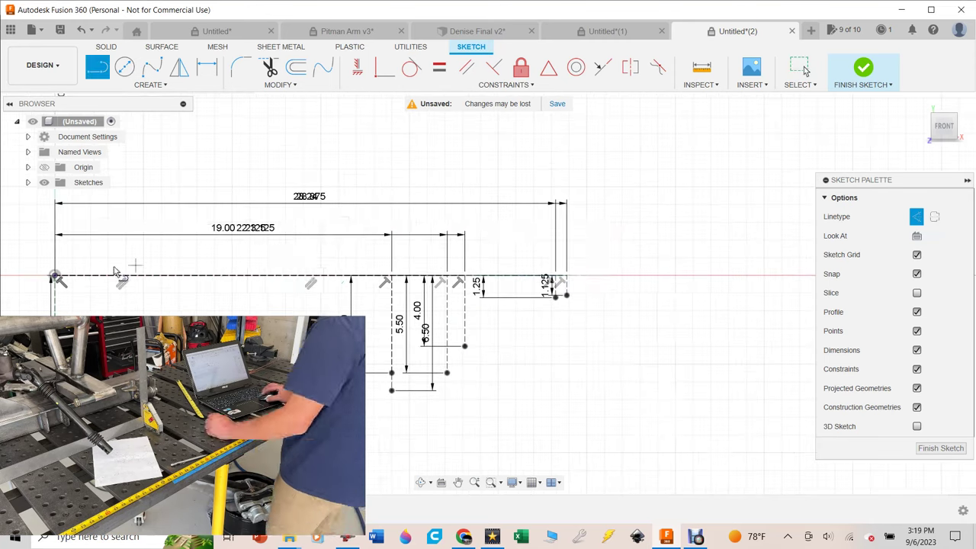
click(55, 276)
text(30.5)
key(Return)
text(1.125)
key(Return)
Draw a 31.5 in horizontal construction line from the origin and a 1.5 in vertical one down from its end.
click(55, 276)
text(31.5)
key(Return)
key(Escape)
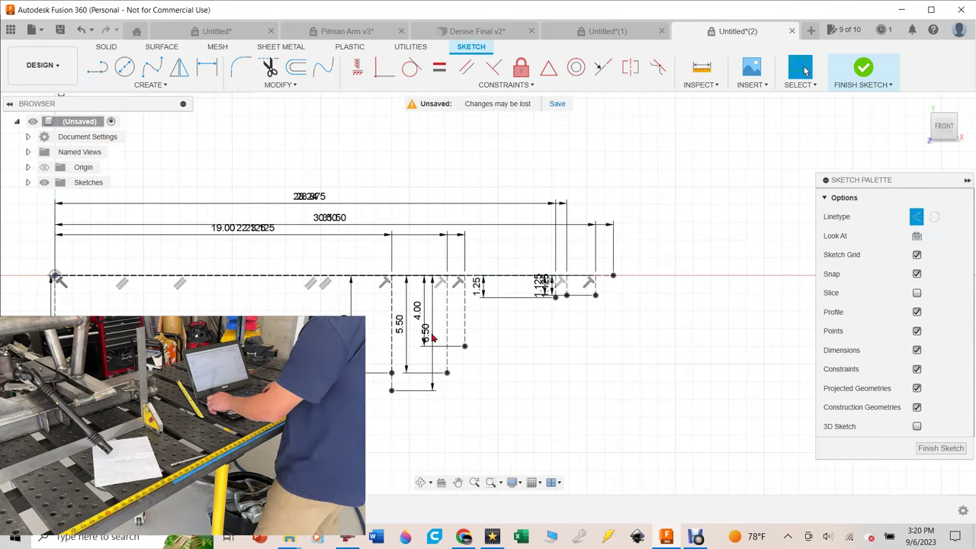
click(614, 276)
text(1.5)
key(Return)
key(Escape)
Draw a 34.75 in horizontal construction line from the origin and a 4.5 in vertical one down from its end.
key(l)
click(55, 275)
text(34.75)
key(Return)
text(4.5)
key(Return)
key(Escape)
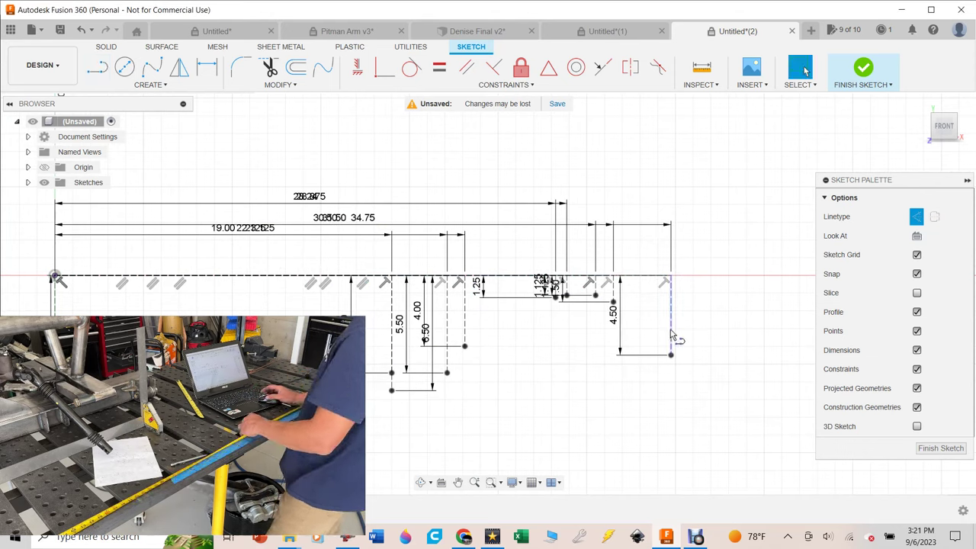
Draw a 35.30 in horizontal construction line from the origin and a 5.5 in vertical one down from its end.
key(l)
click(55, 275)
text(35.30)
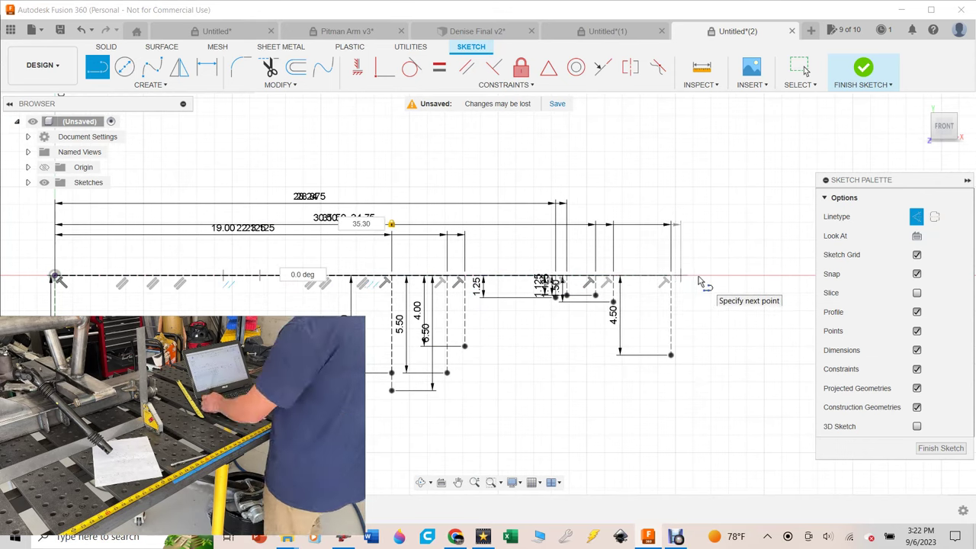
key(Return)
text(5.5)
key(Return)
key(Escape)
Draw a 37.5 in horizontal construction line from the origin and a 6.5 in vertical one down from its end.
key(l)
click(55, 275)
text(37.5)
key(Return)
text(6.5)
key(Return)
key(Escape)
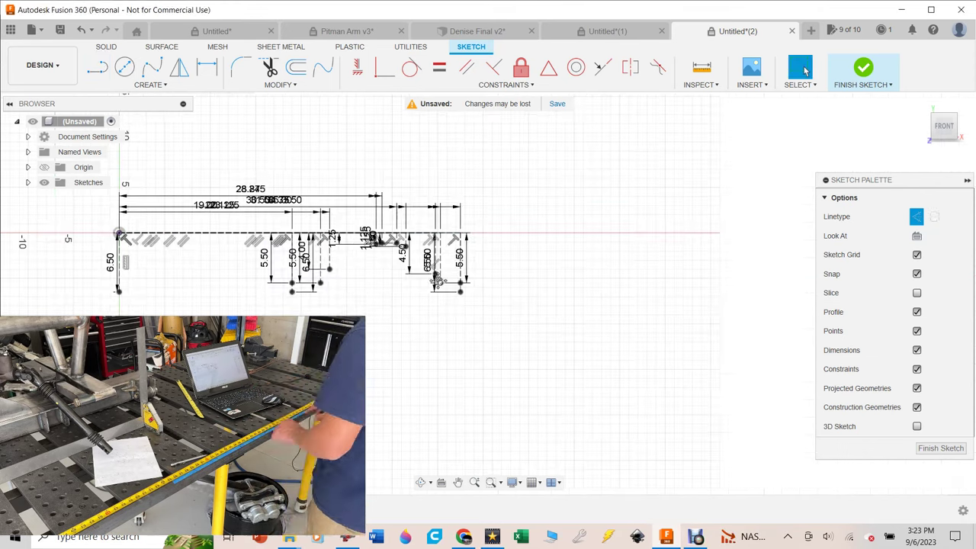
Draw a 38.5 in horizontal construction line from the origin and a 5.5 in vertical one down from its end.
key(l)
click(292, 251)
text(38.5)
key(Return)
text(5.5)
key(Return)
key(Escape)
Add a 6.5 in vertical construction line down from the end of the 38.5 in line.
key(l)
click(517, 258)
text(6.)
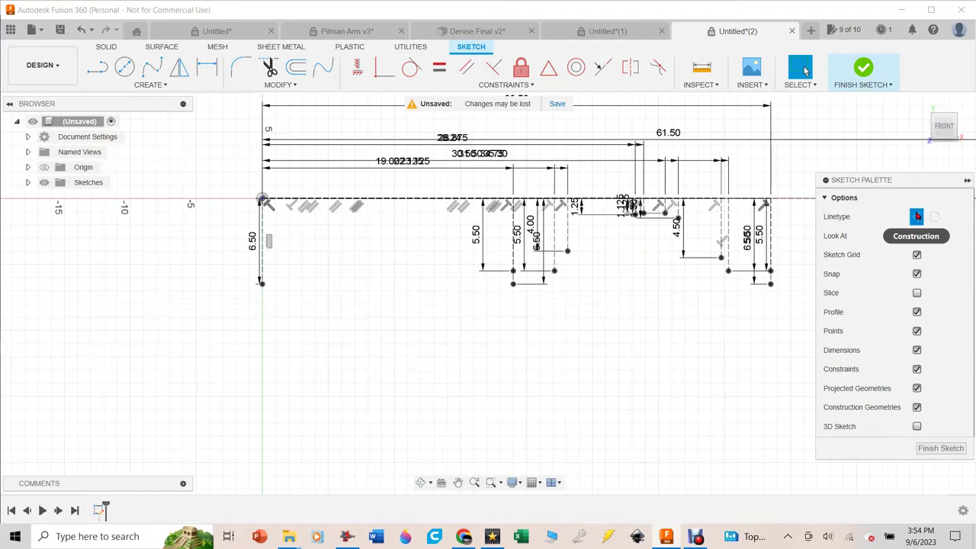
Turn off the construction linetype and draw a 19 in solid horizontal line from the lower end of the origin's 6.5 in vertical.
click(918, 217)
key(l)
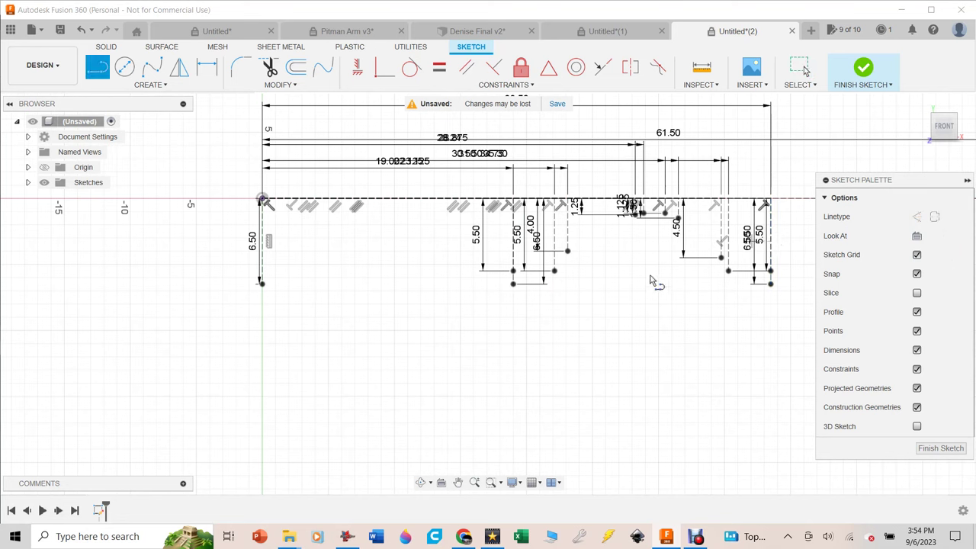
click(262, 284)
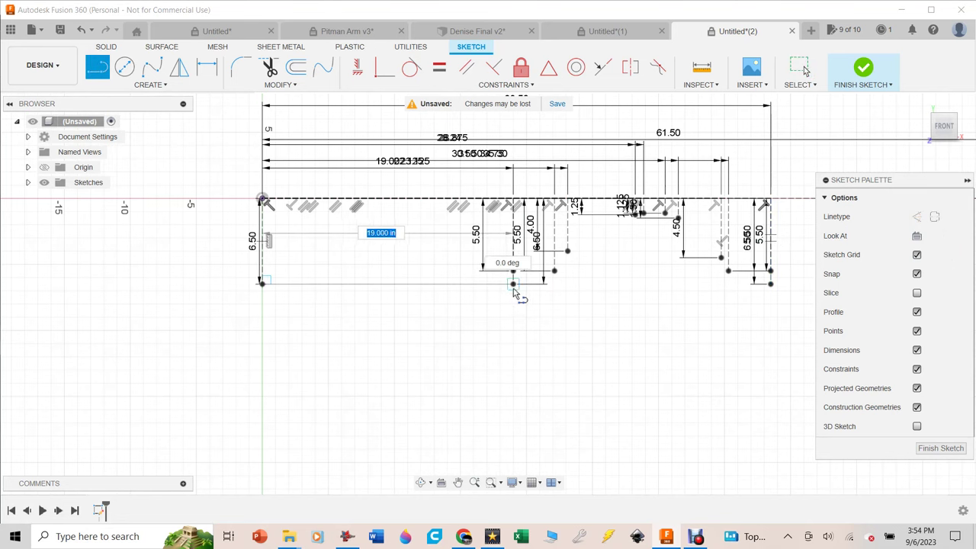
click(516, 287)
Draw a solid vertical line up to the 5.5 in deep point, then a solid horizontal line across to the neighbouring 5.5 in deep point.
scroll(523, 292, up, 5)
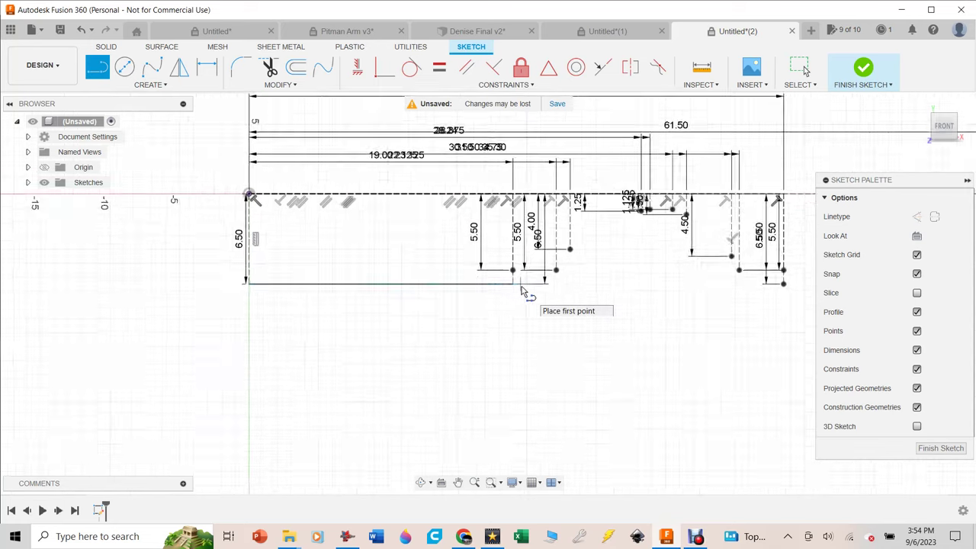
click(496, 279)
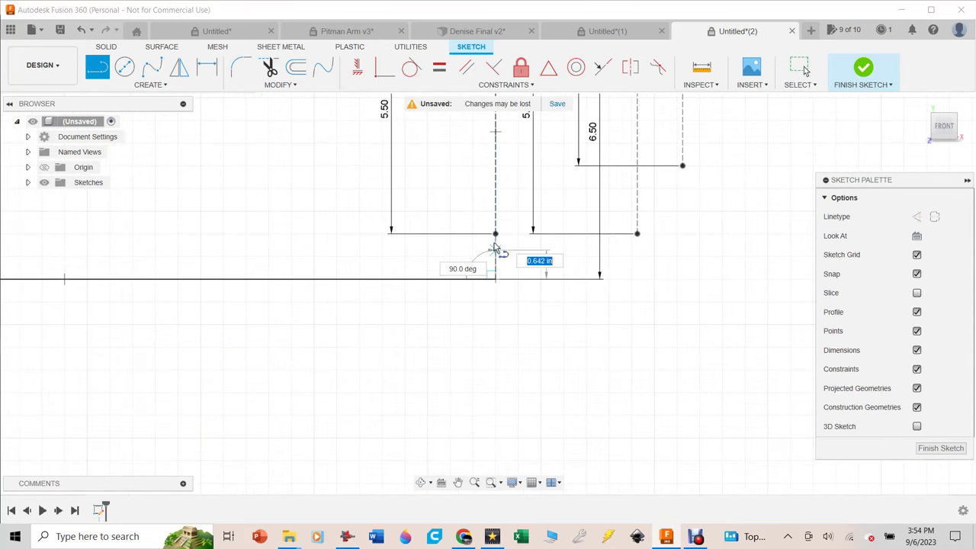
click(496, 234)
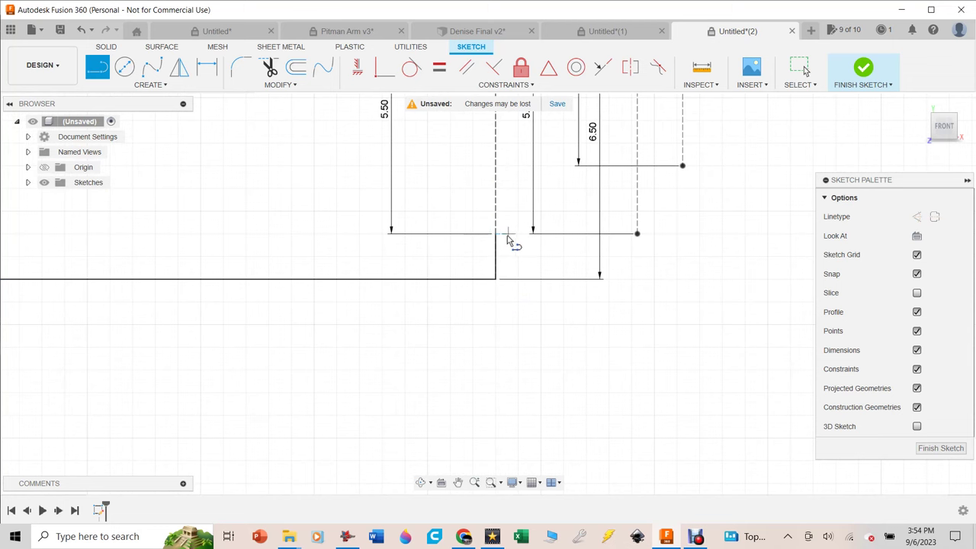
click(495, 234)
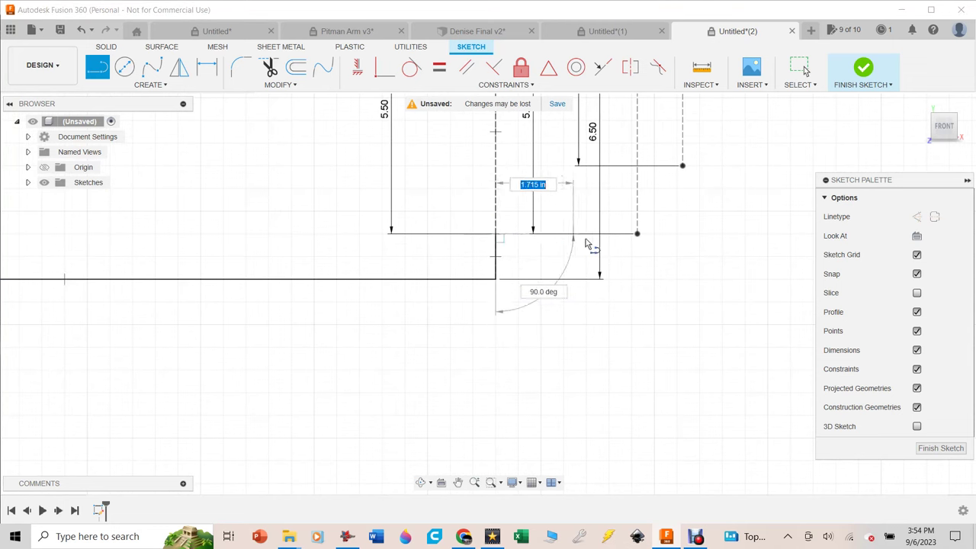
click(638, 234)
key(Escape)
Start the next solid profile line from the free end of the short horizontal segment at the 5.5 in depth.
scroll(634, 247, down, 2)
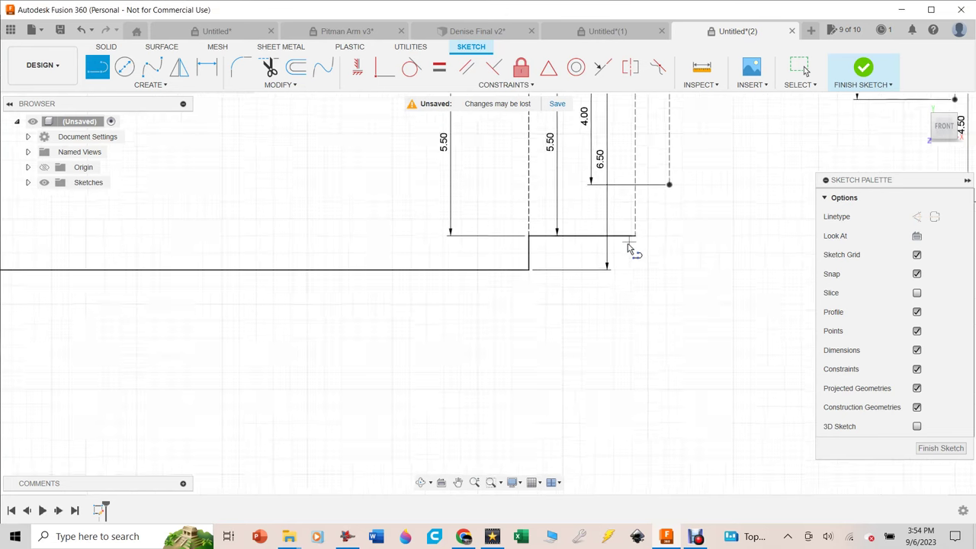
mouse_move(634, 246)
middle_down()
mouse_move(415, 283)
mouse_move(294, 328)
middle_up()
key(l)
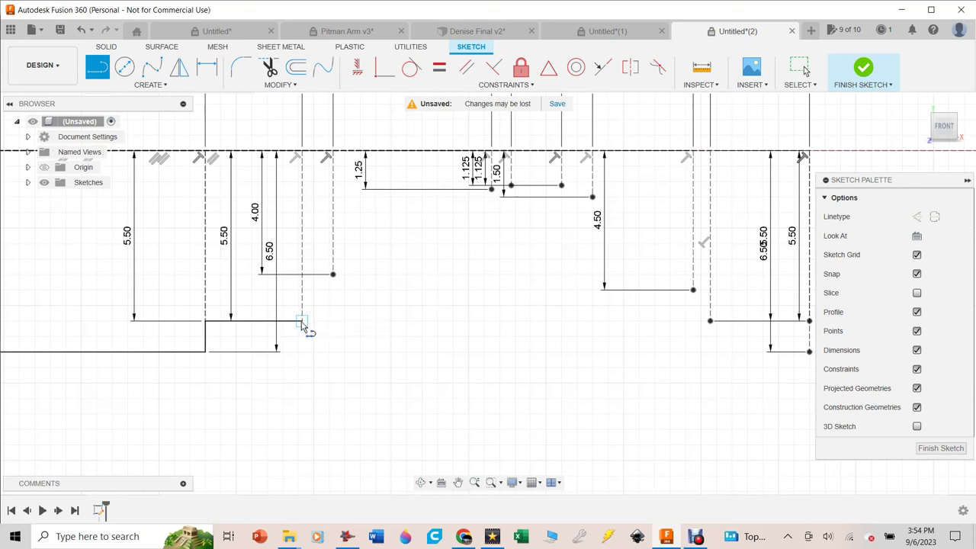
click(303, 321)
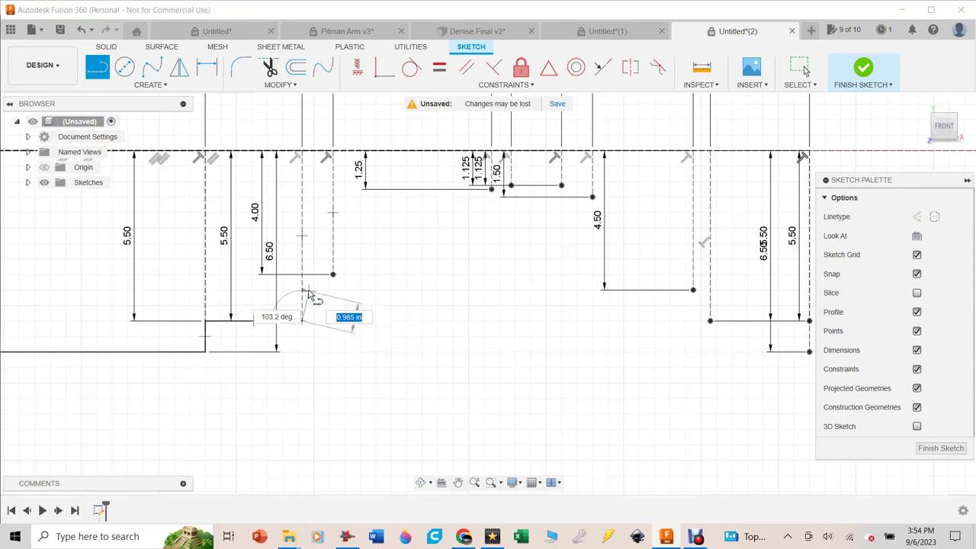